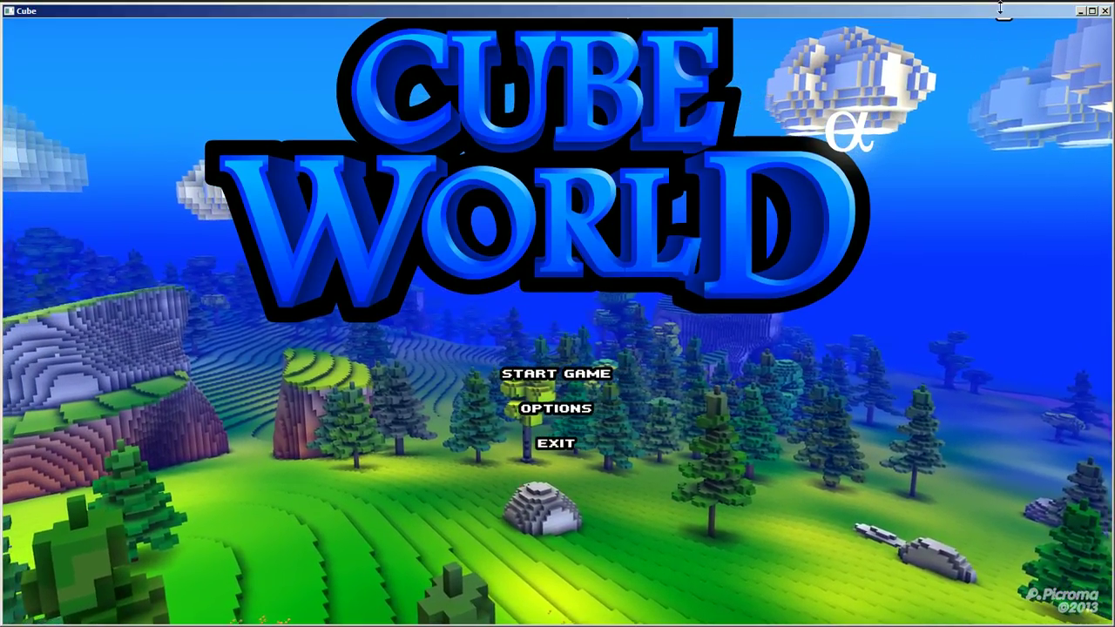
# Minimize the Cube World game window to reach the desktop.
pyautogui.moveTo(975, 5)
pyautogui.mouseDown()
pyautogui.moveTo(963, 52)
pyautogui.moveTo(966, 2)
pyautogui.mouseUp()
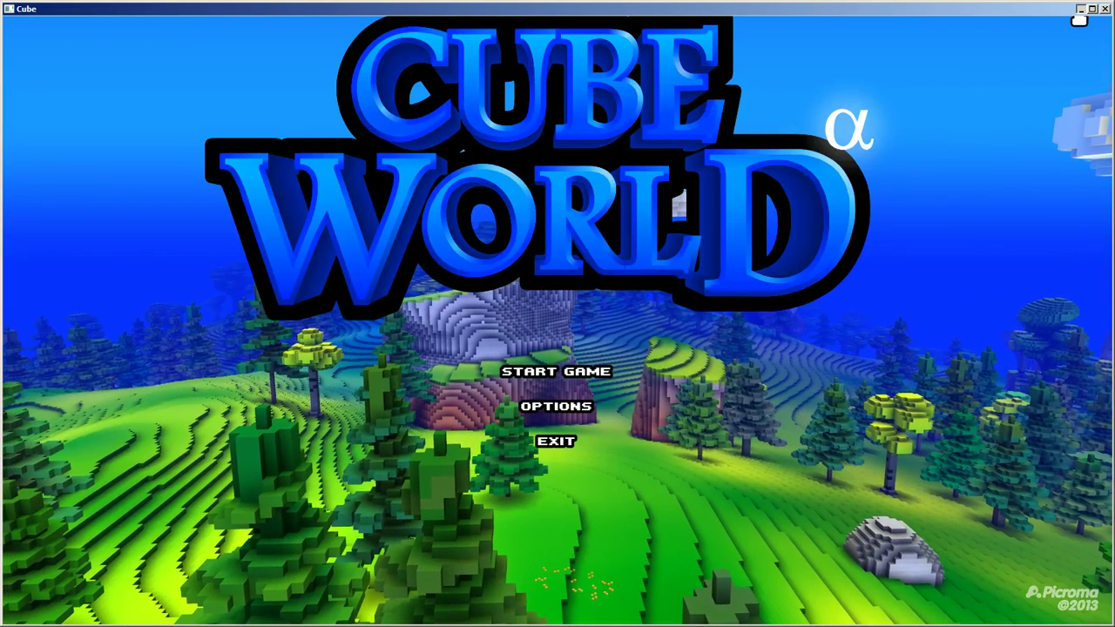
pyautogui.click(1082, 8)
pyautogui.moveTo(653, 96); pyautogui.dragTo(645, 256)
pyautogui.moveTo(315, 230); pyautogui.dragTo(344, 413)
pyautogui.moveTo(267, 97); pyautogui.dragTo(869, 397)
pyautogui.moveTo(356, 257); pyautogui.dragTo(400, 277)
pyautogui.moveTo(393, 171); pyautogui.dragTo(480, 275)
pyautogui.moveTo(374, 124); pyautogui.dragTo(415, 217)
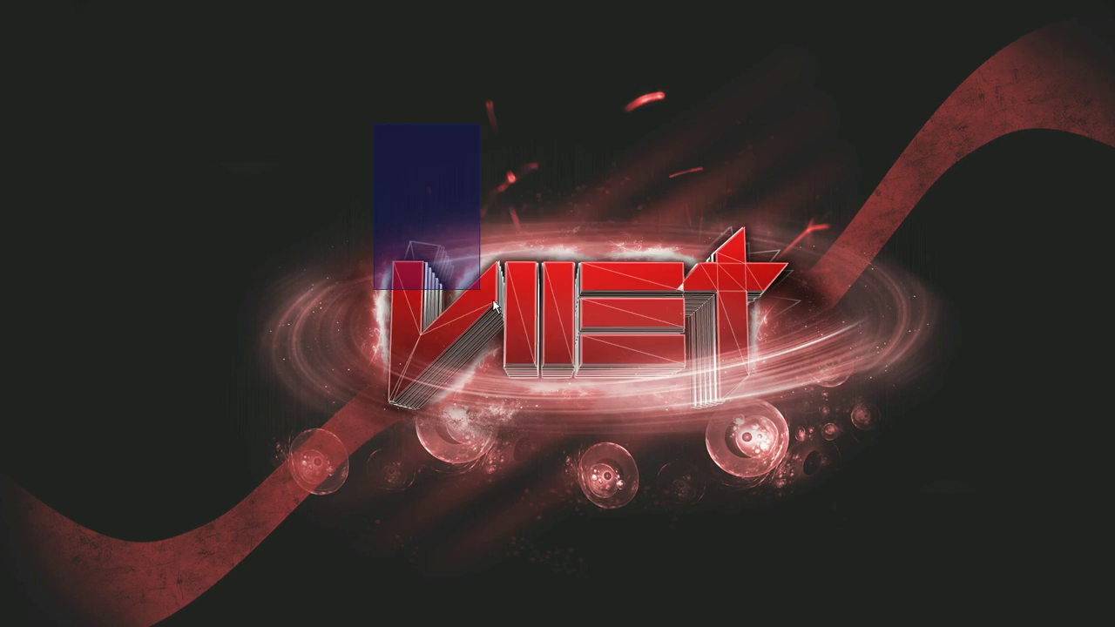
pyautogui.moveTo(338, 150); pyautogui.dragTo(824, 438)
pyautogui.moveTo(374, 211); pyautogui.dragTo(783, 440)
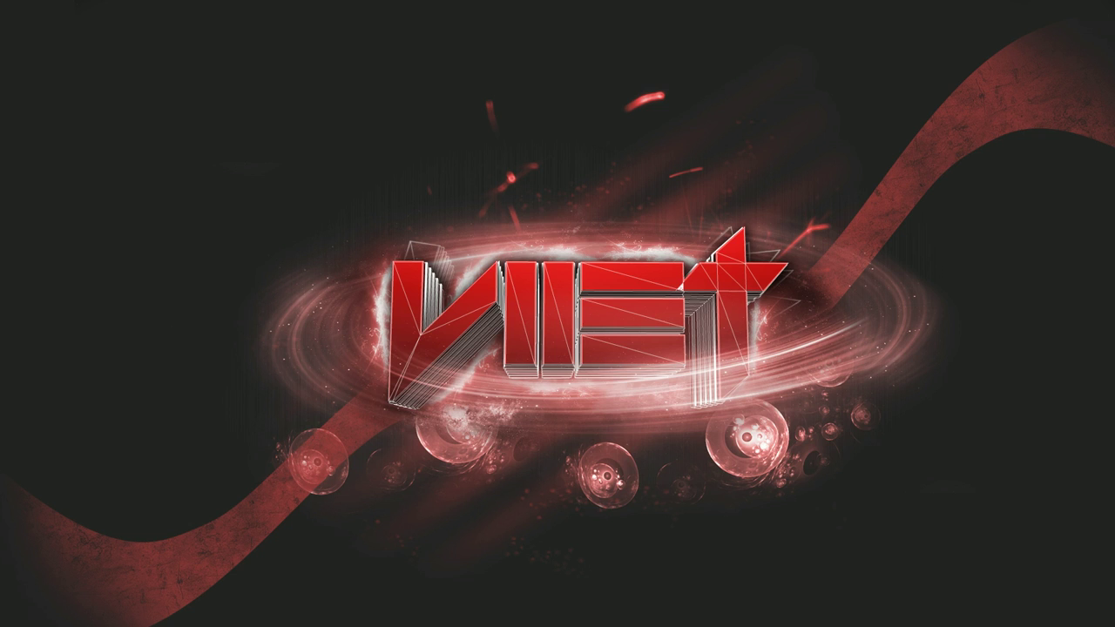
# Browse the C: drive to Program Files (x86), open the Cube World folder and select the Server application.
pyautogui.moveTo(1114, 40); pyautogui.dragTo(318, 71)
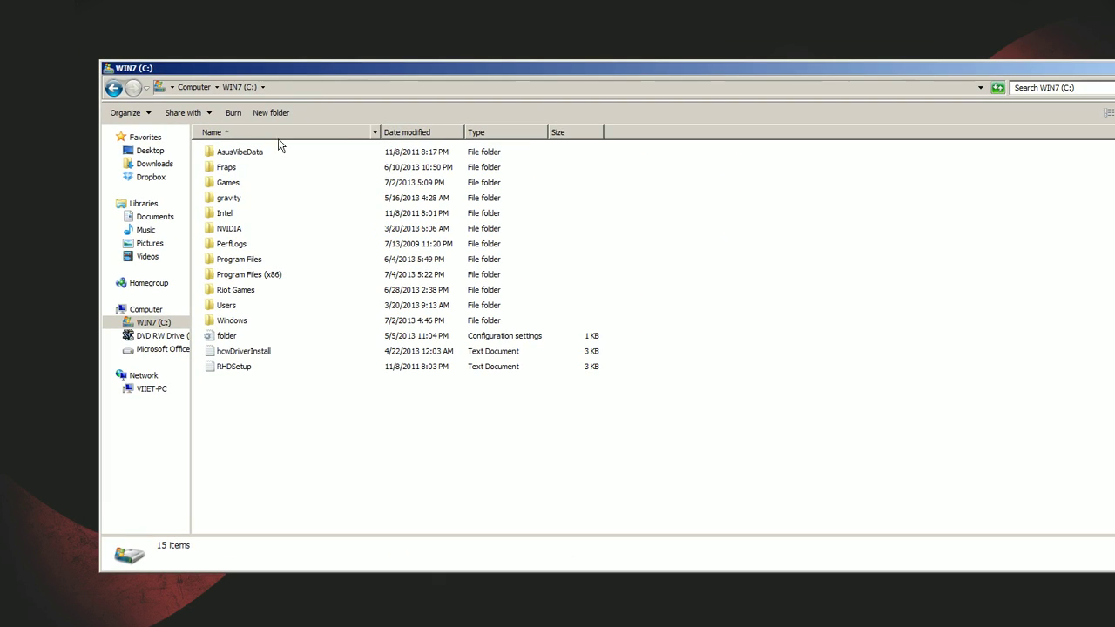
pyautogui.click(287, 276)
pyautogui.doubleClick(281, 278)
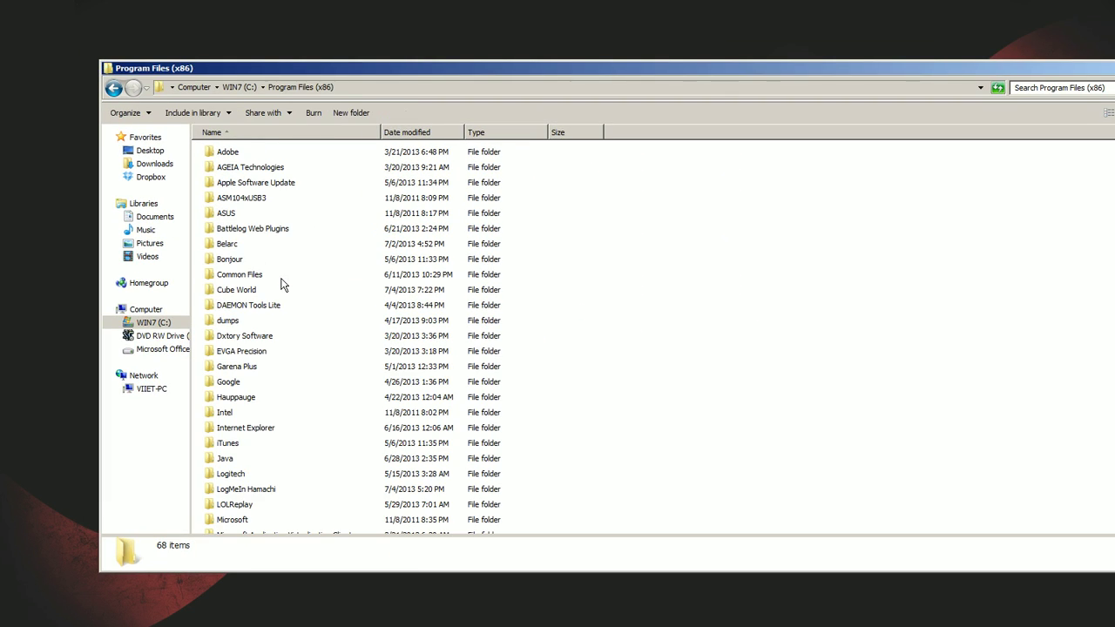
pyautogui.doubleClick(236, 290)
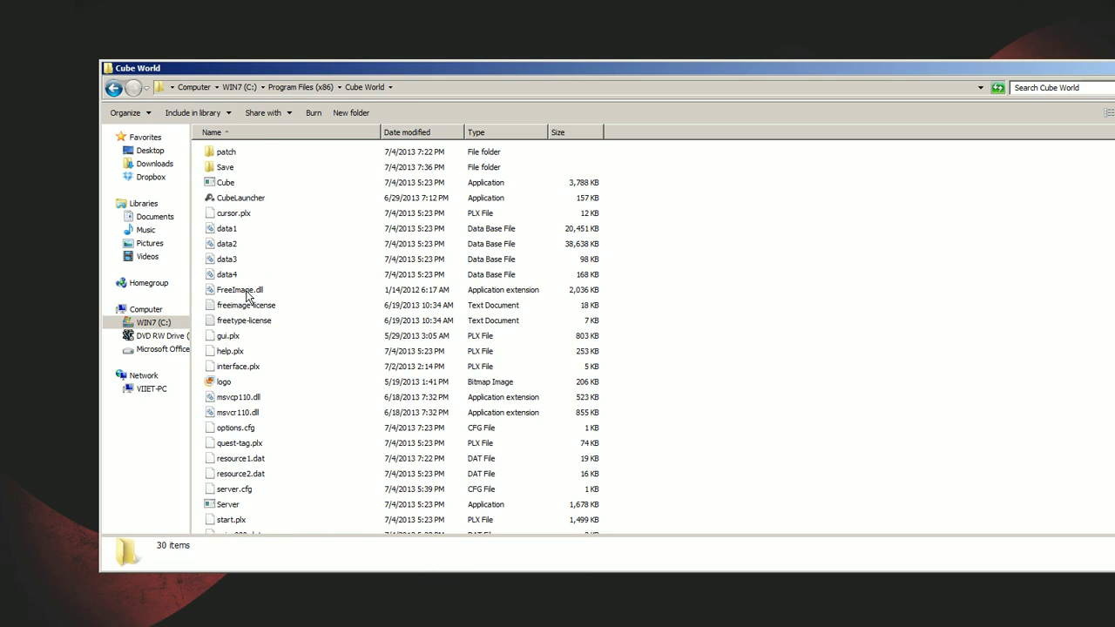
pyautogui.scroll(-2, 271, 364)
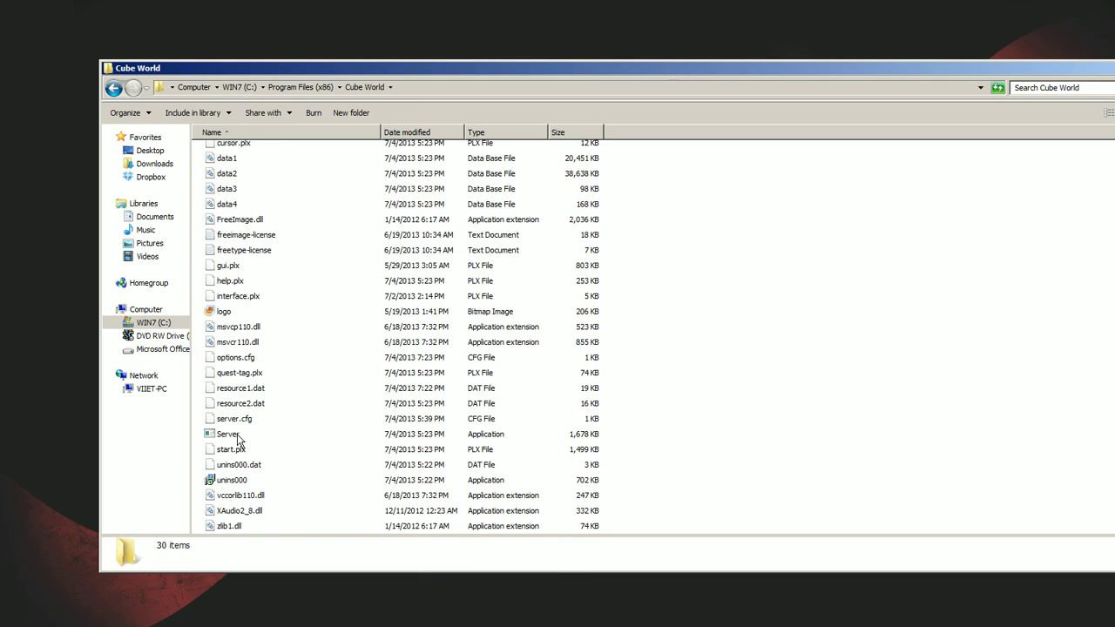
pyautogui.click(237, 438)
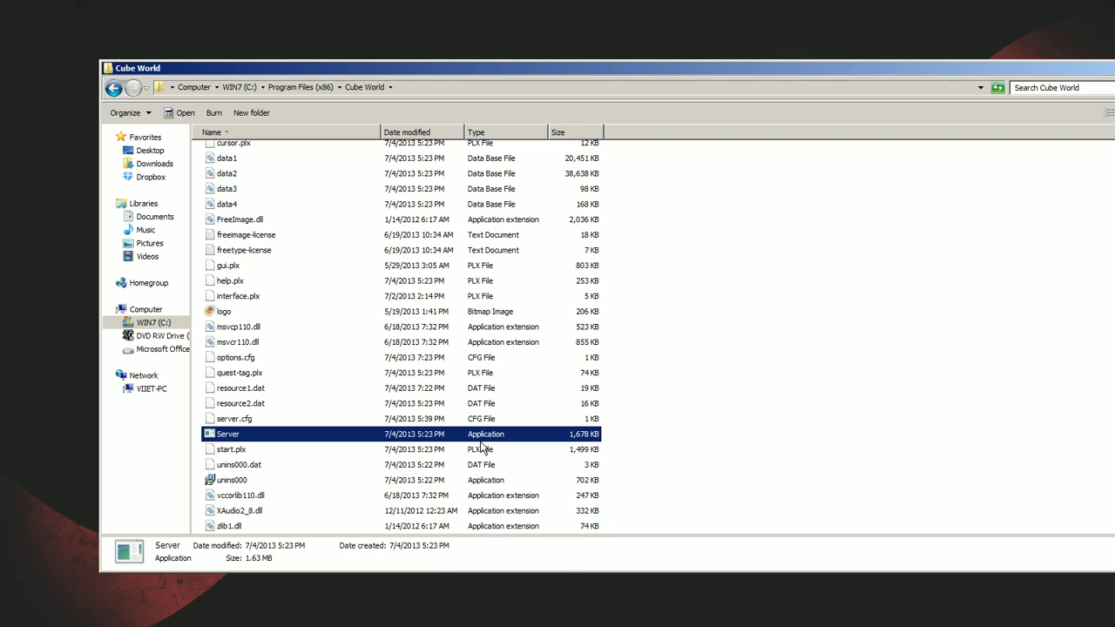
# Close the Cube World folder window and bring the Server.exe console onto the desktop.
pyautogui.moveTo(1065, 45); pyautogui.dragTo(1041, 76)
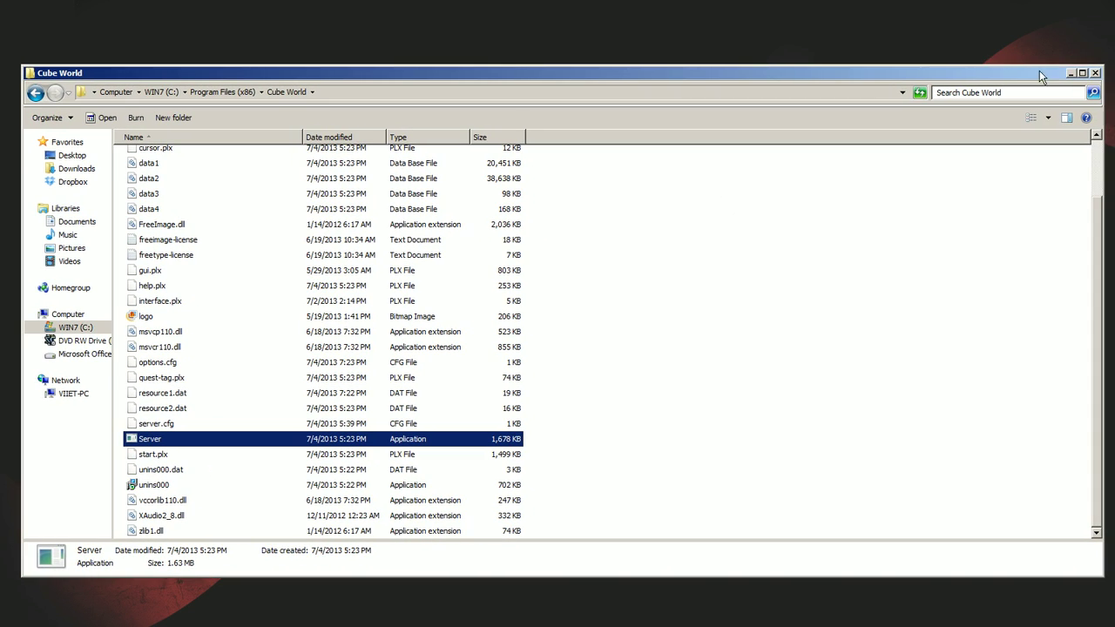
pyautogui.click(1095, 74)
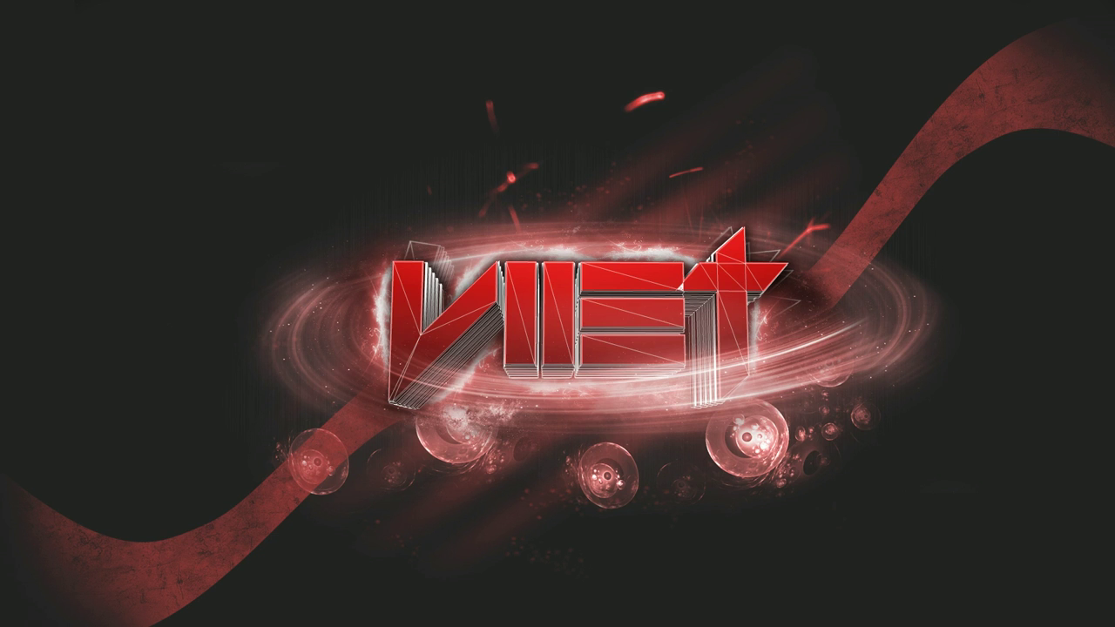
pyautogui.moveTo(497, 130); pyautogui.dragTo(339, 131)
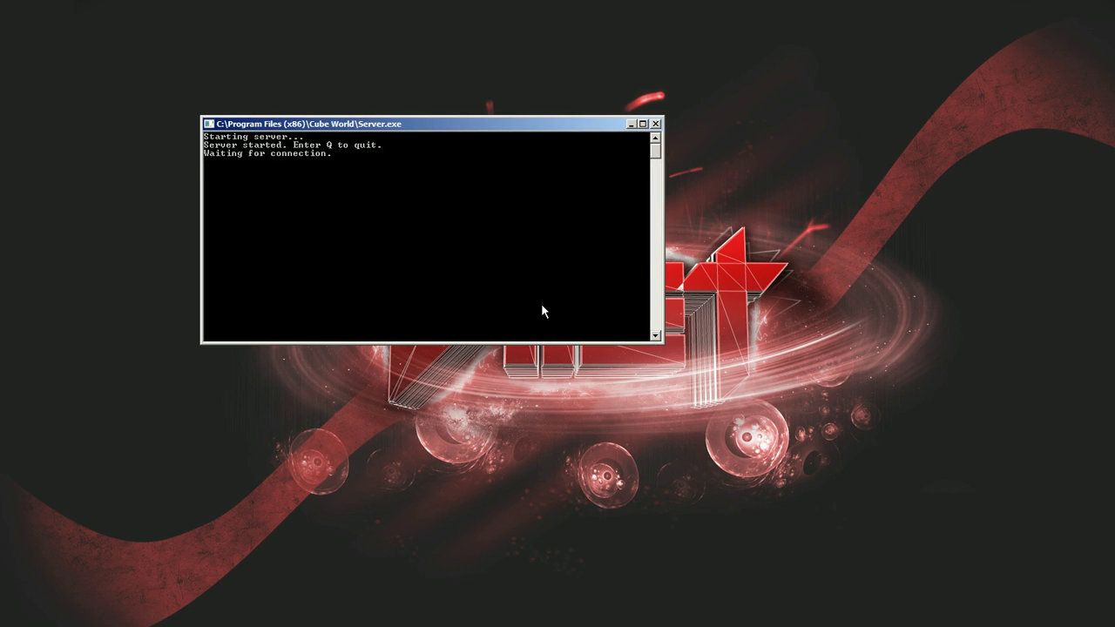
# Close the Chrome window and minimize the Server.exe console, leaving the server running.
pyautogui.click(631, 124)
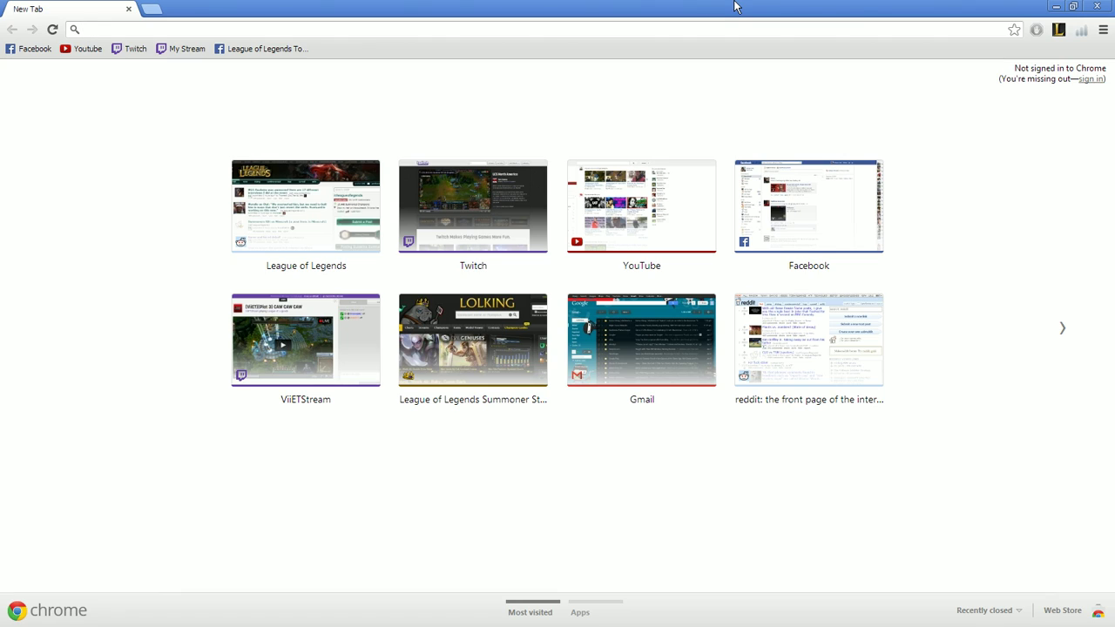
pyautogui.click(1096, 8)
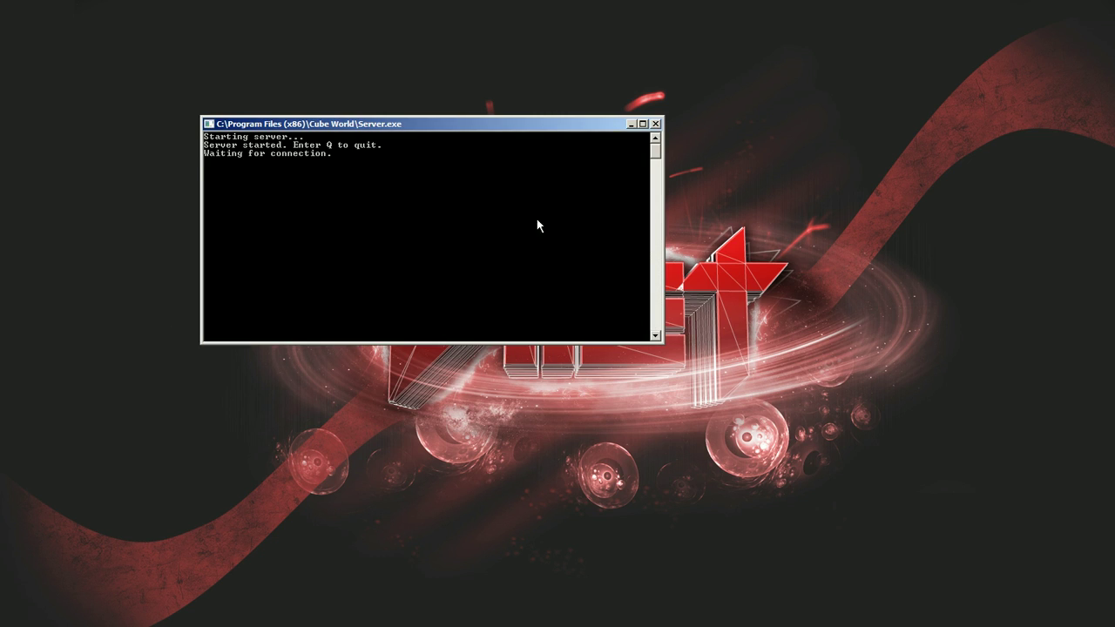
pyautogui.click(632, 124)
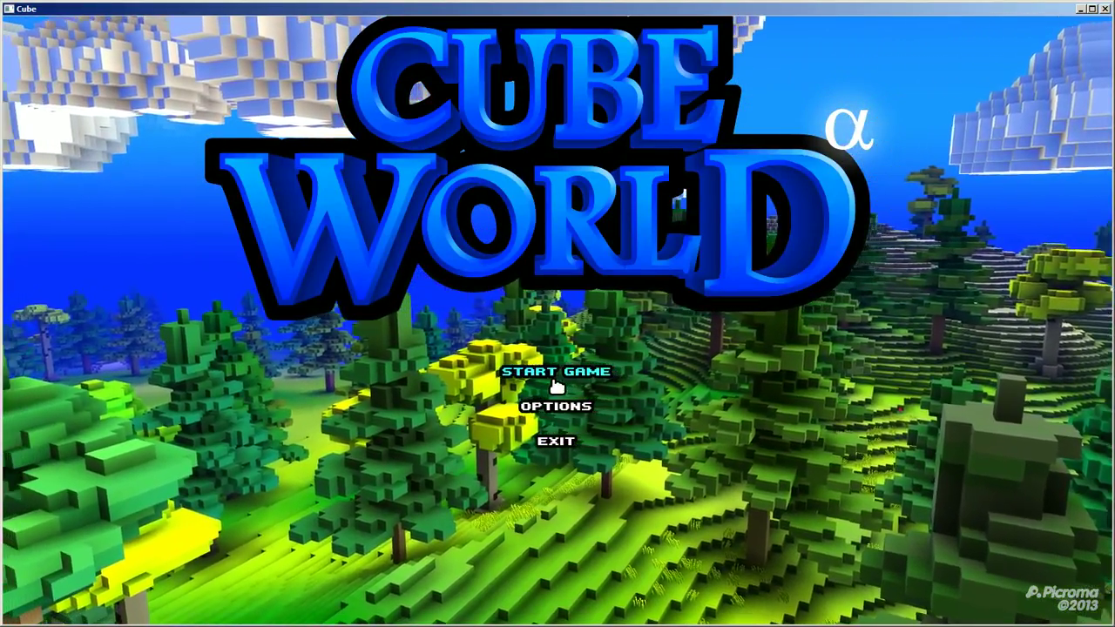
# Start the game with the level 1 Lizardman Warrior and choose to connect to a server.
pyautogui.click(553, 373)
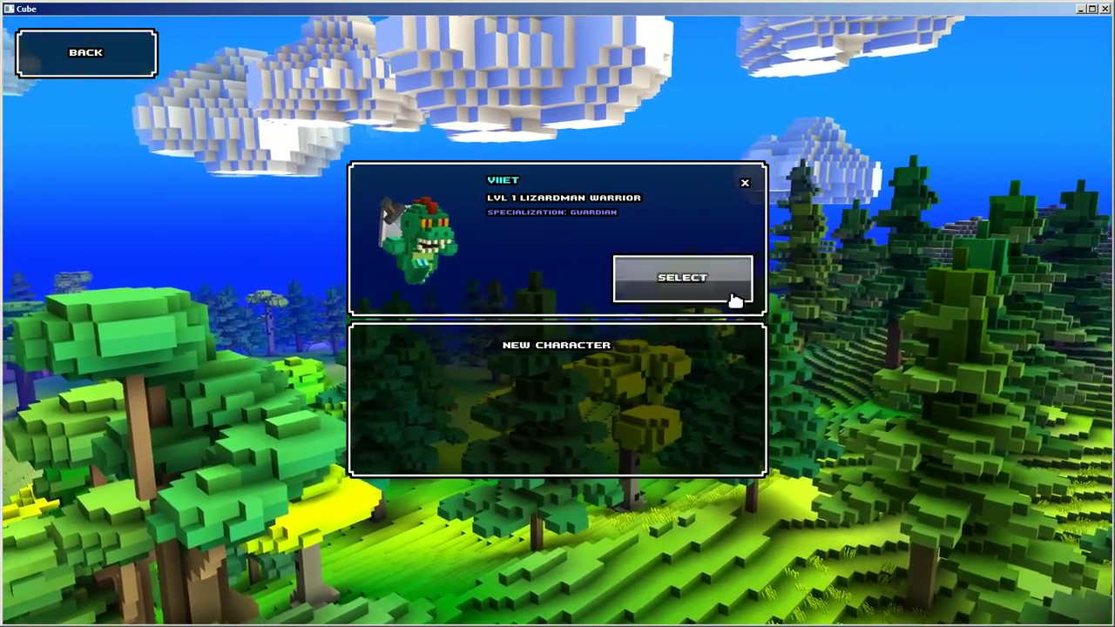
pyautogui.click(691, 277)
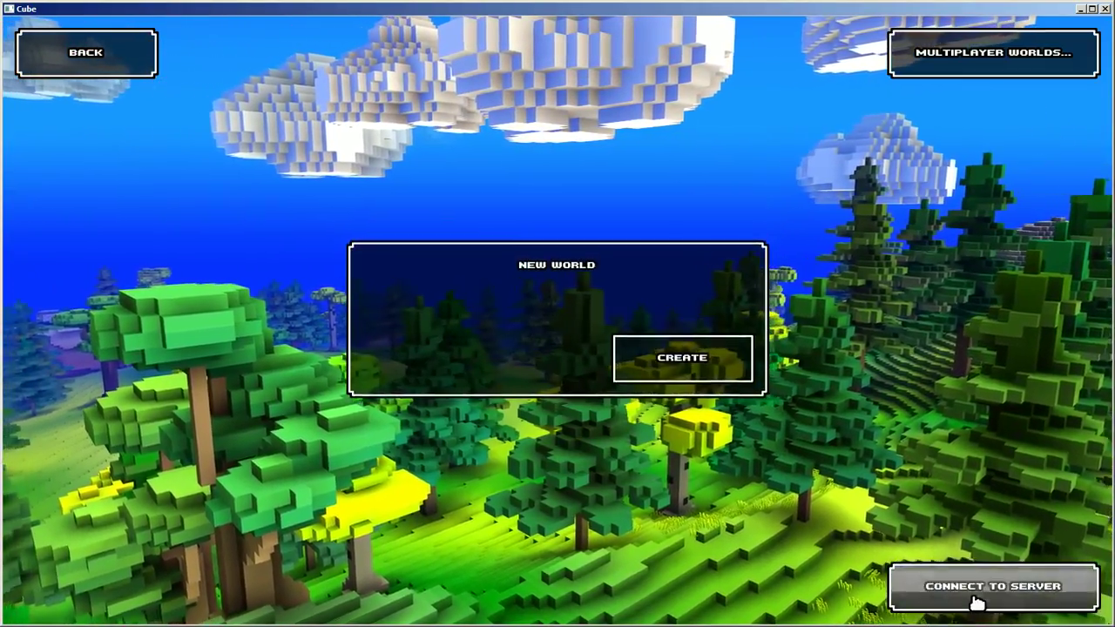
pyautogui.click(976, 596)
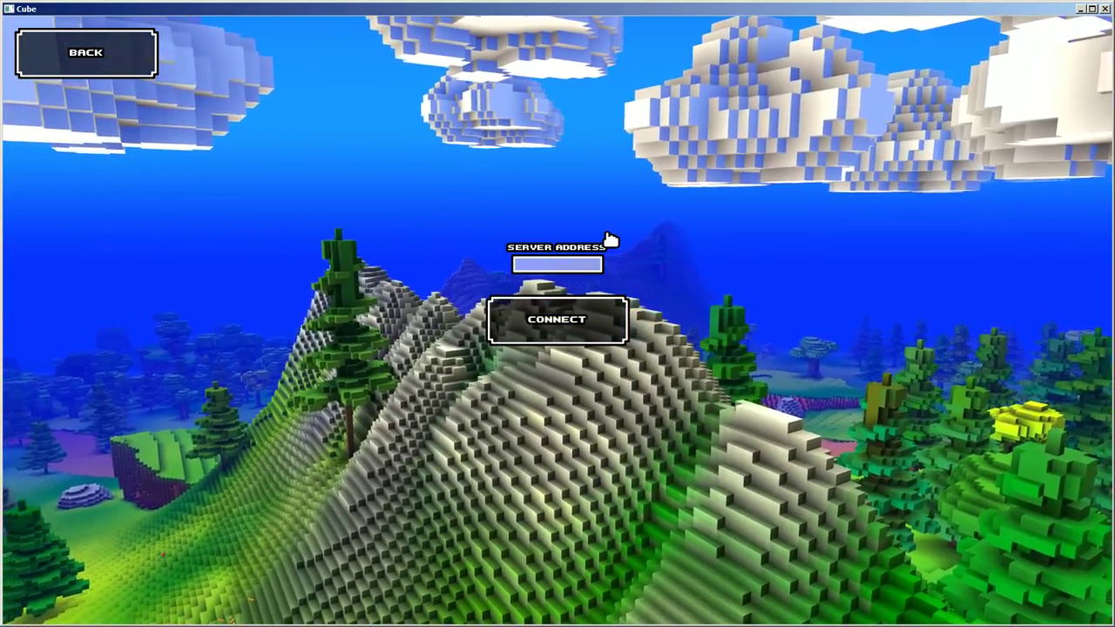
# Enter localhost as the server address and connect to the server.
pyautogui.write('lo')
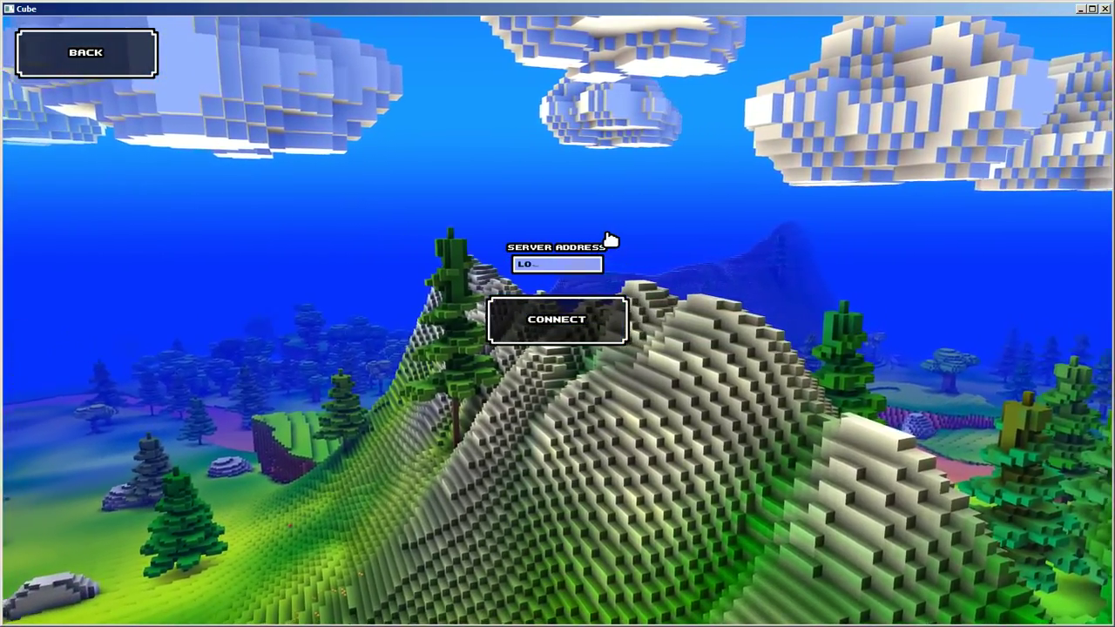
pyautogui.write('calhost')
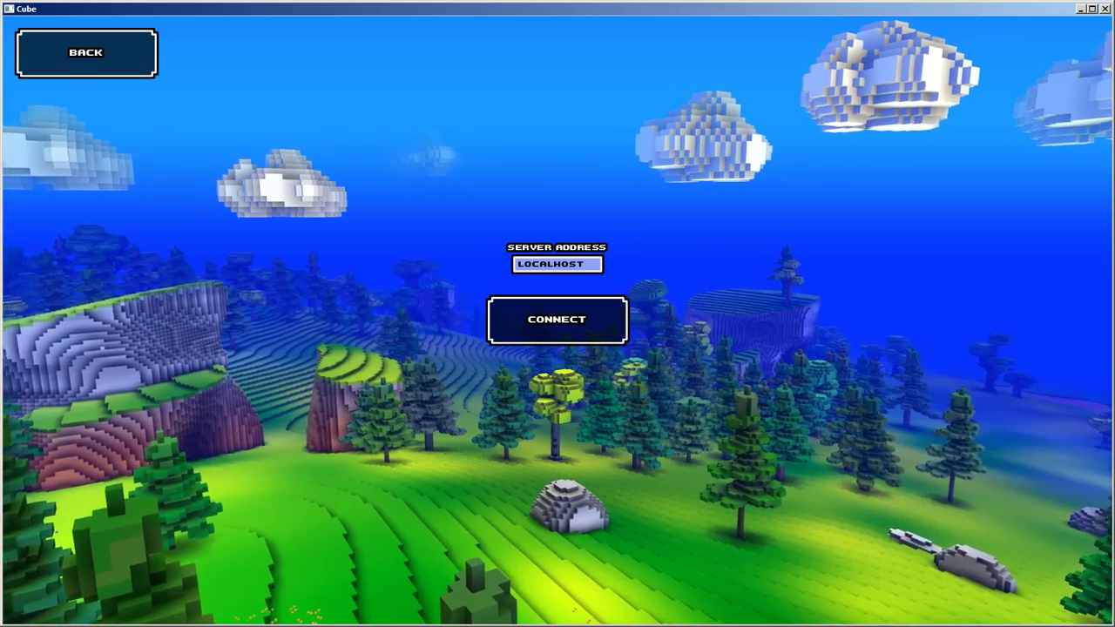
pyautogui.click(562, 264)
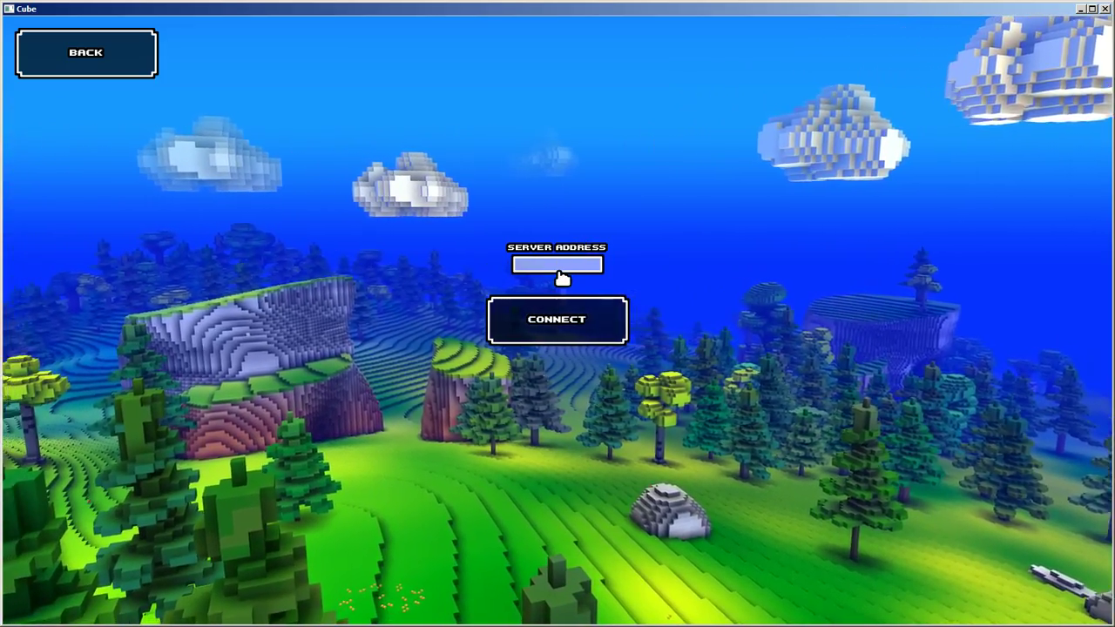
pyautogui.write('localhoist')
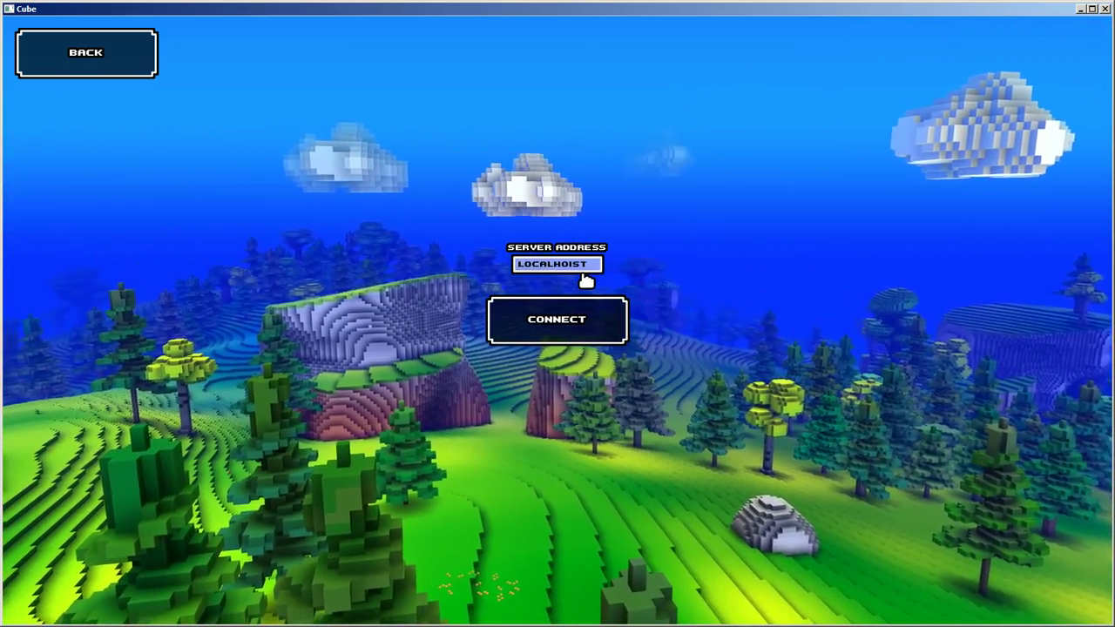
pyautogui.press('BackSpace')
pyautogui.press('BackSpace')
pyautogui.press('BackSpace')
pyautogui.write('st')
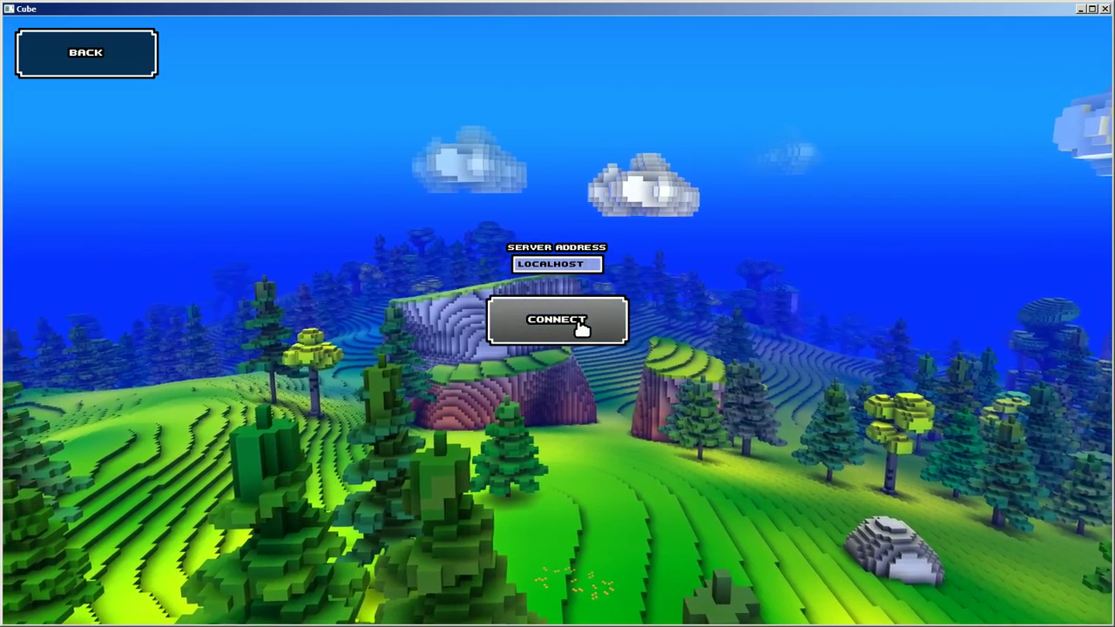
pyautogui.click(581, 328)
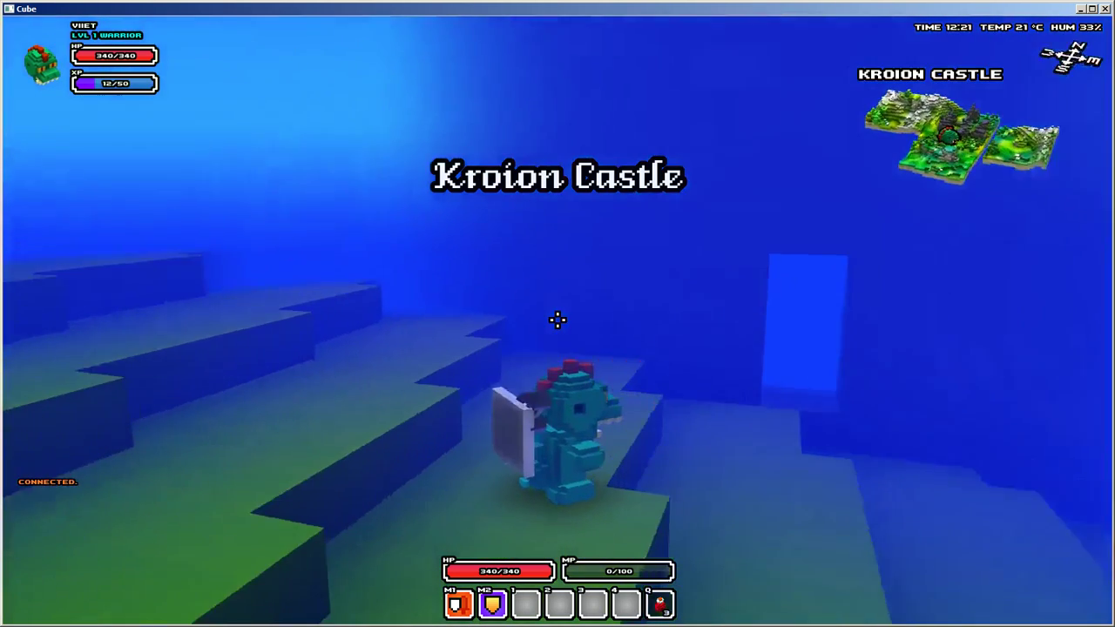
# Walk the character across the terraced grassland outside Kroion Castle.
pyautogui.press('w')
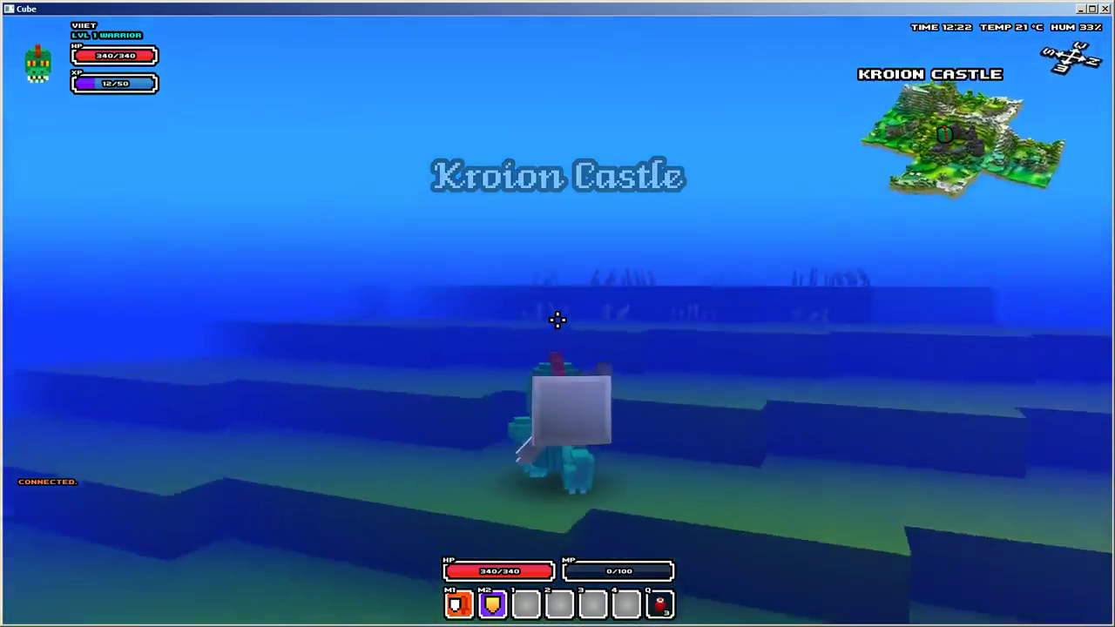
pyautogui.press('s')
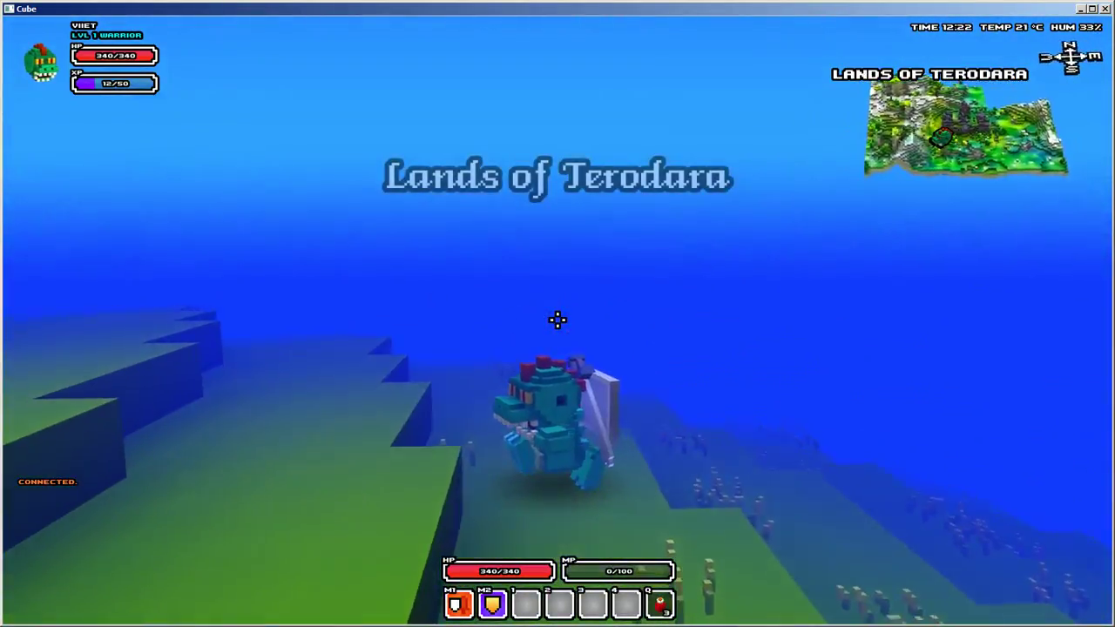
pyautogui.press('Tab')
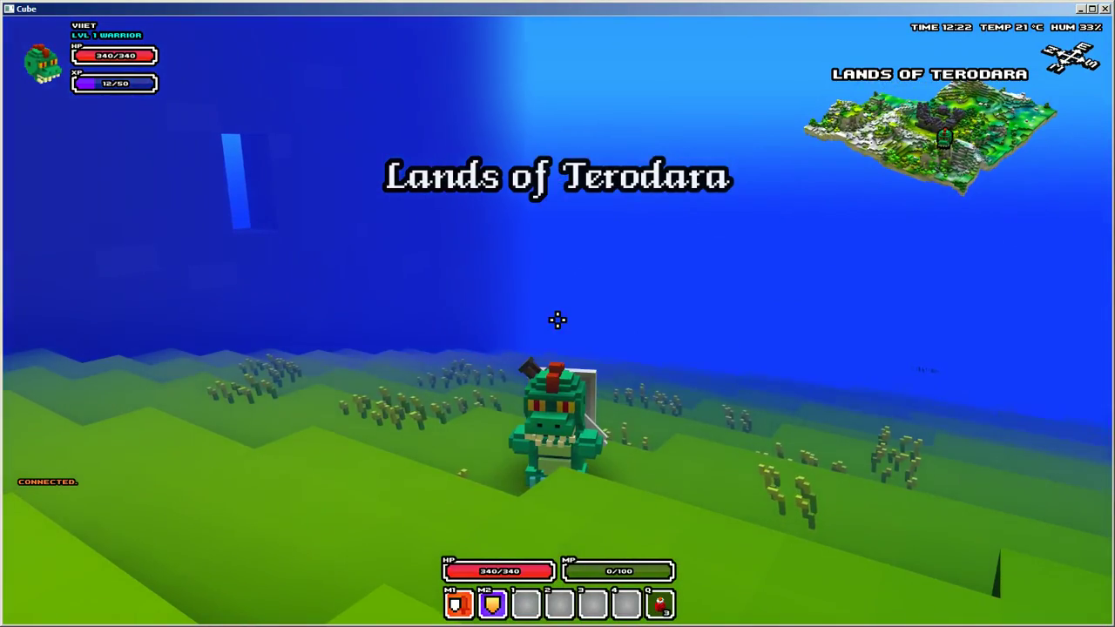
pyautogui.press('w')
# Open the in-game options to review the display, sound and camera settings.
pyautogui.press('Escape')
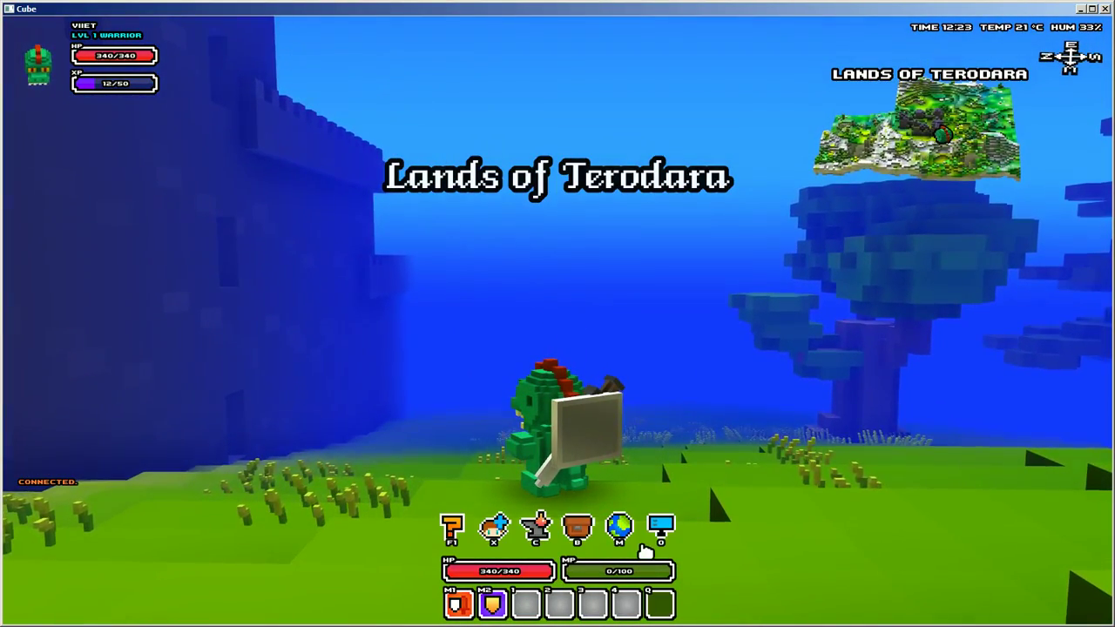
pyautogui.click(656, 530)
pyautogui.click(543, 296)
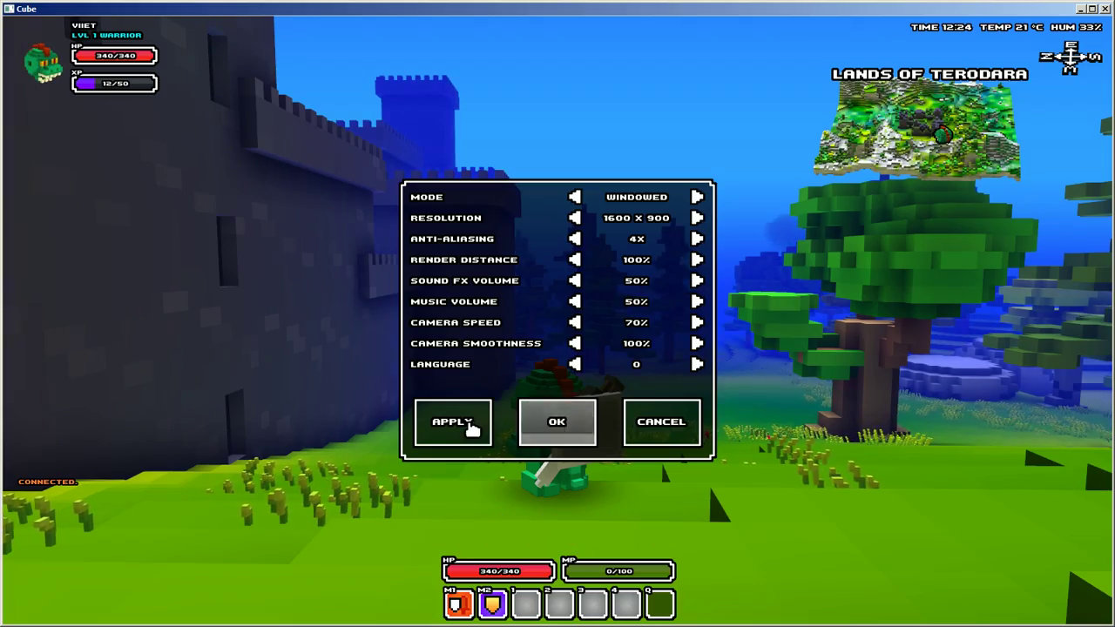
# Run and jump around the meadow outside Kroion Castle, ending at an opening in the castle wall.
pyautogui.press('w')
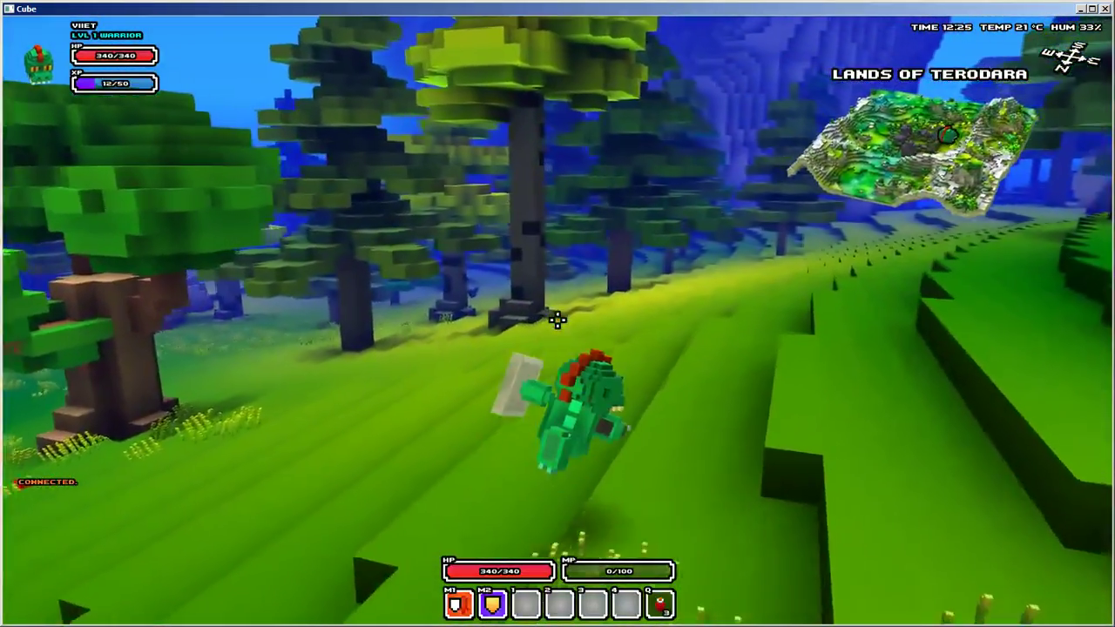
pyautogui.press('a')
pyautogui.press('space')
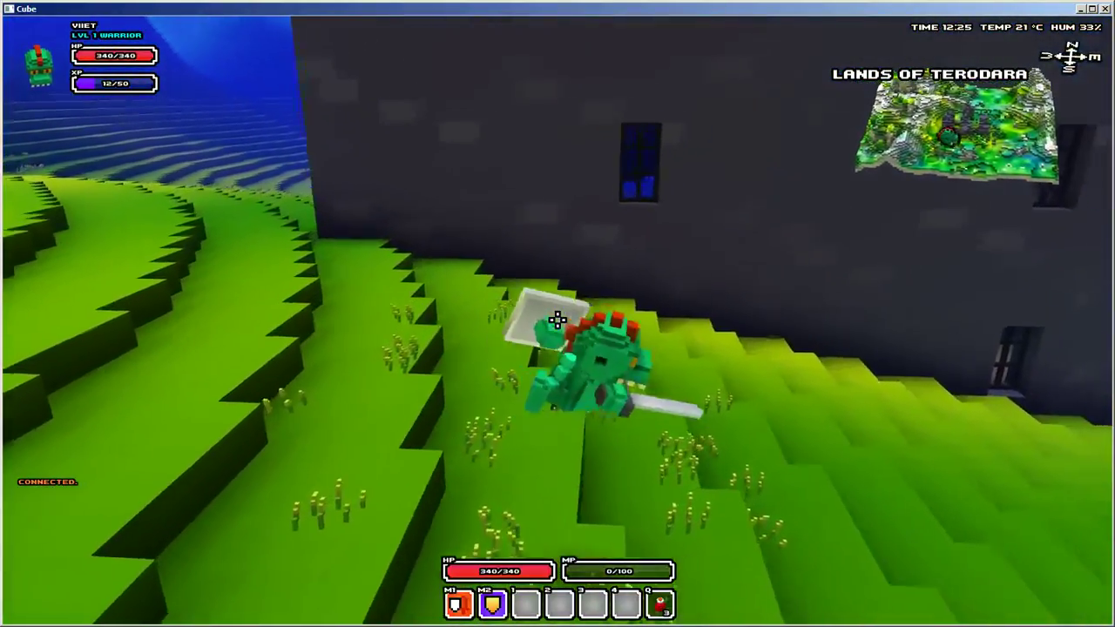
pyautogui.press('w')
pyautogui.press('space')
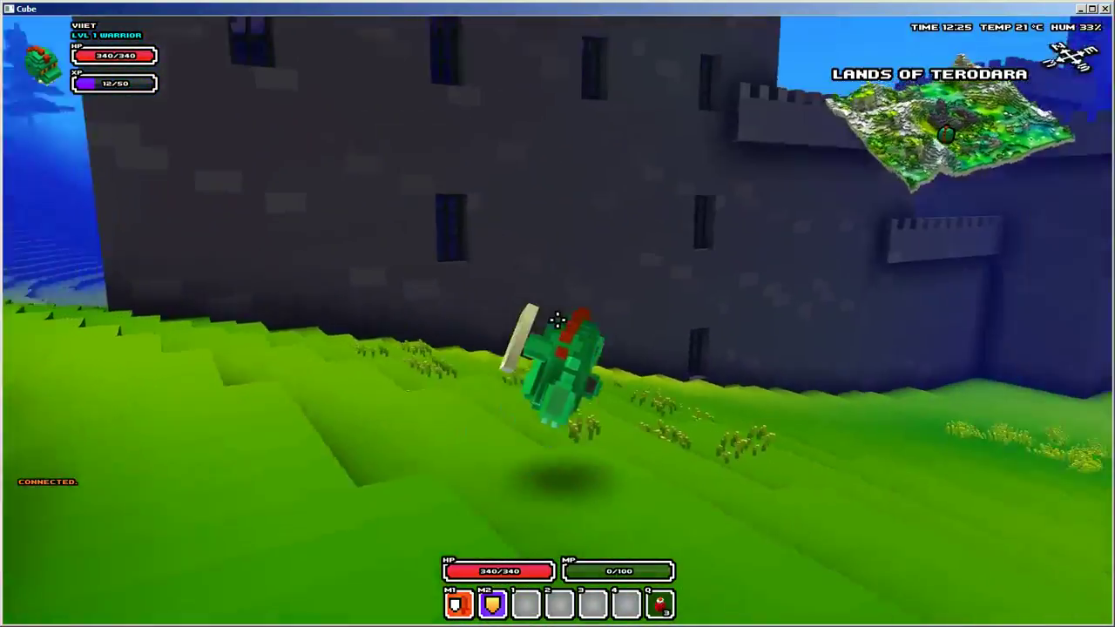
pyautogui.press('w')
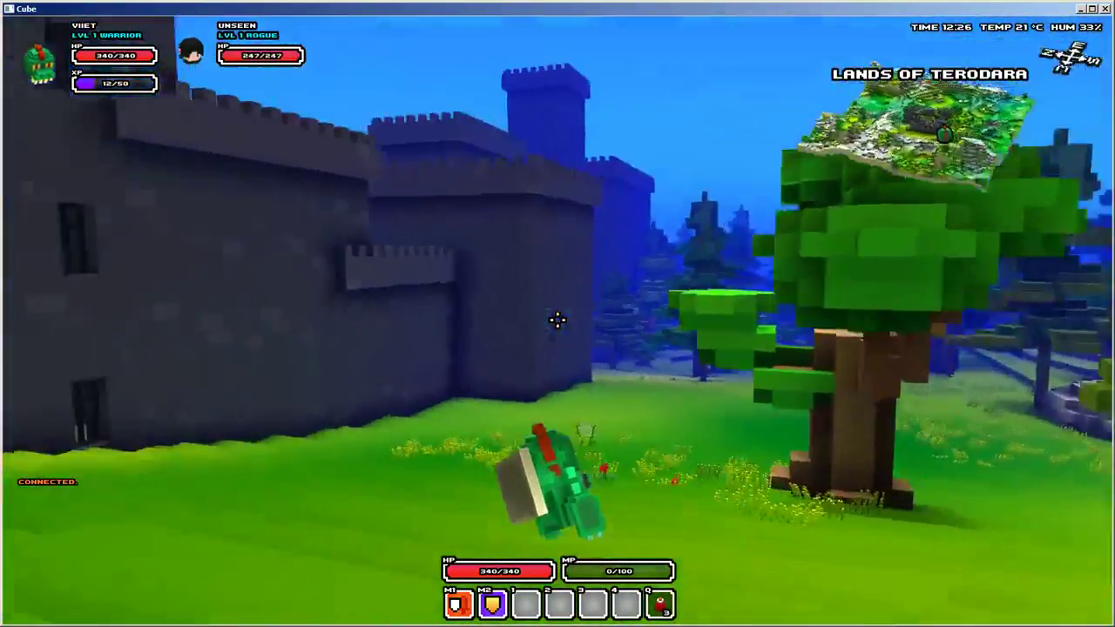
pyautogui.press('w')
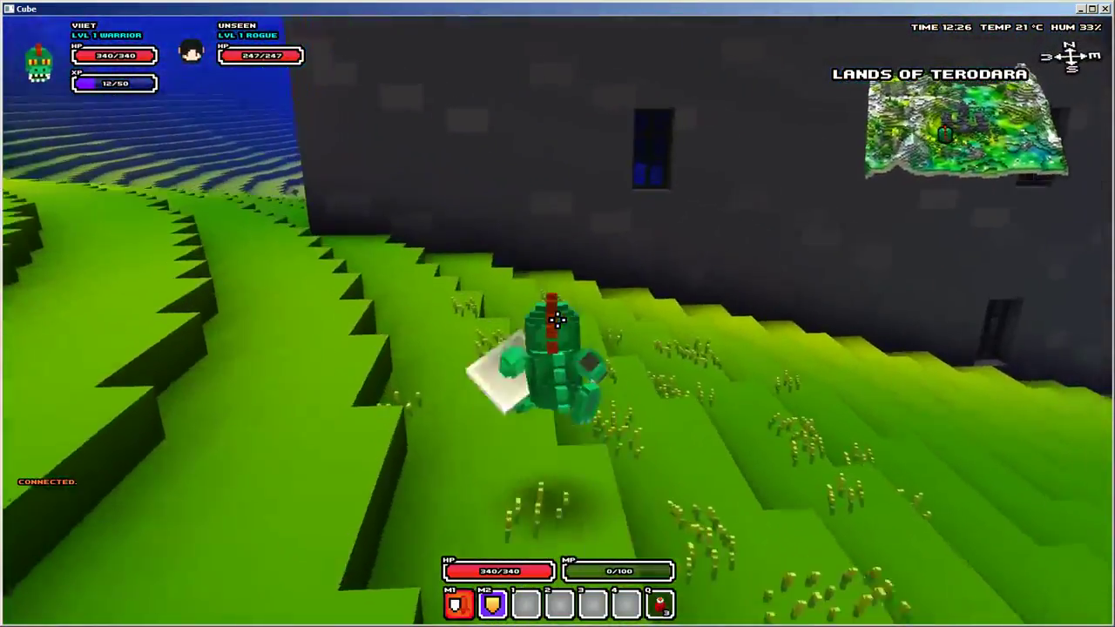
pyautogui.press('w')
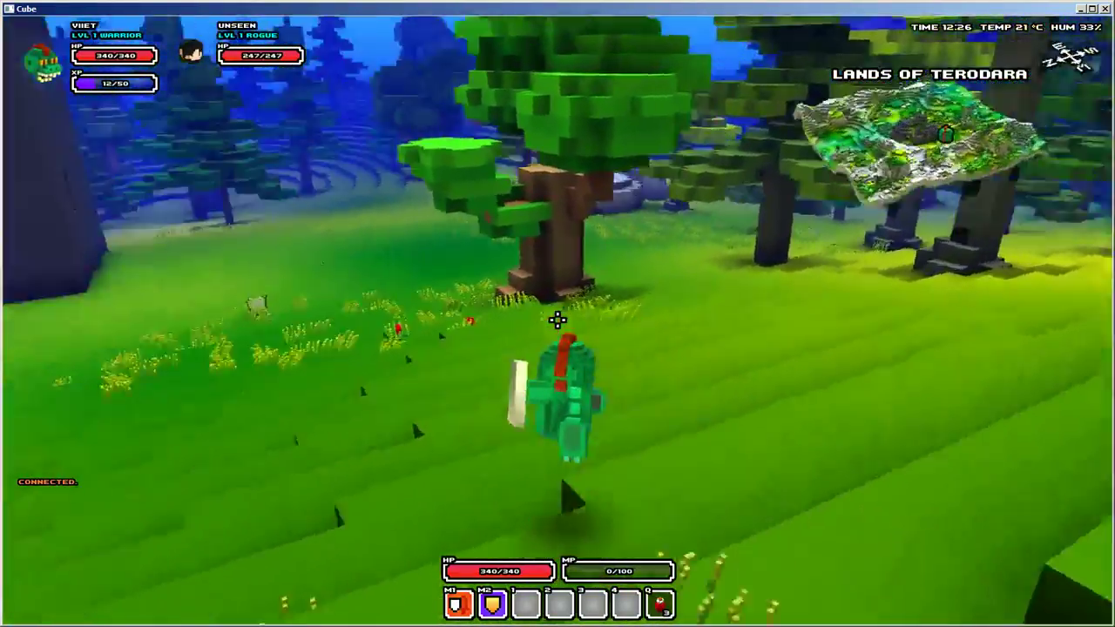
pyautogui.press('w')
pyautogui.press('space')
pyautogui.press('space')
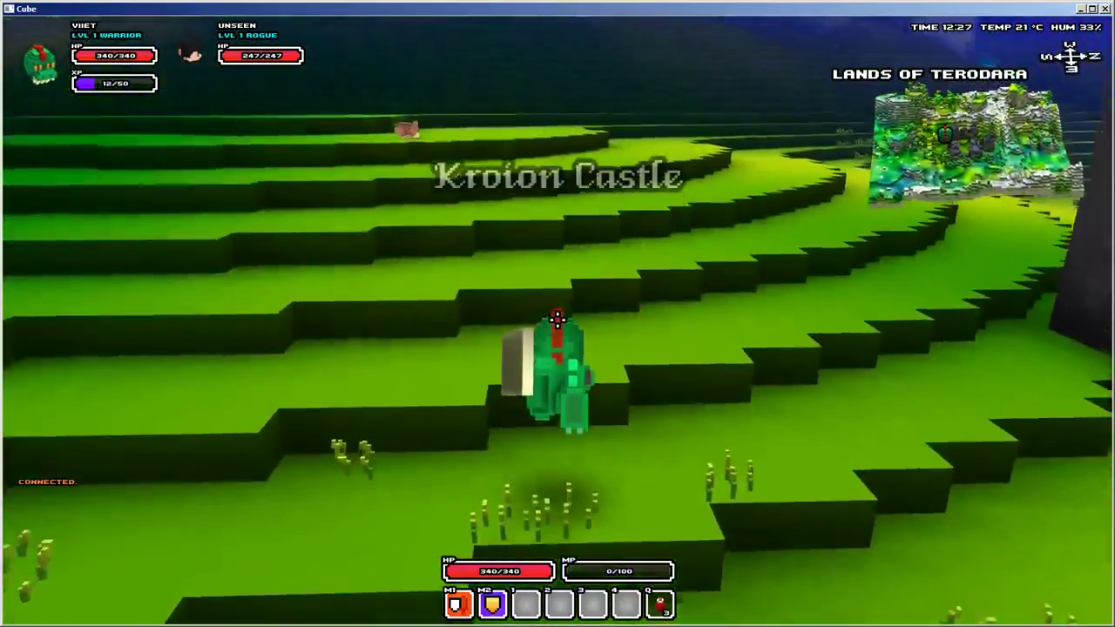
pyautogui.press('w')
pyautogui.press('space')
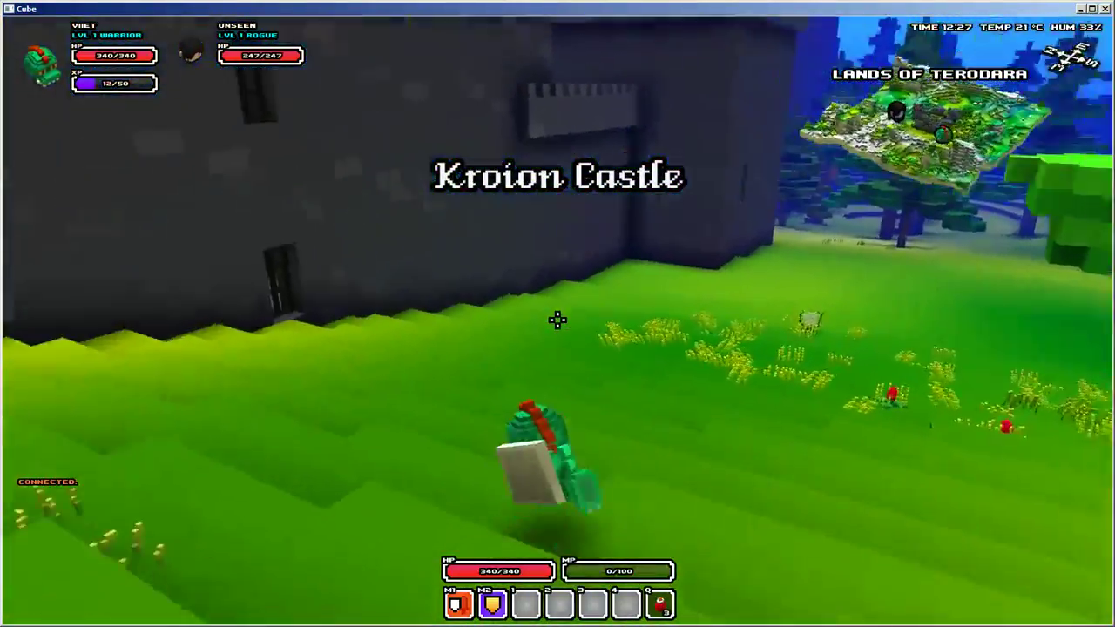
pyautogui.press('w')
pyautogui.press('space')
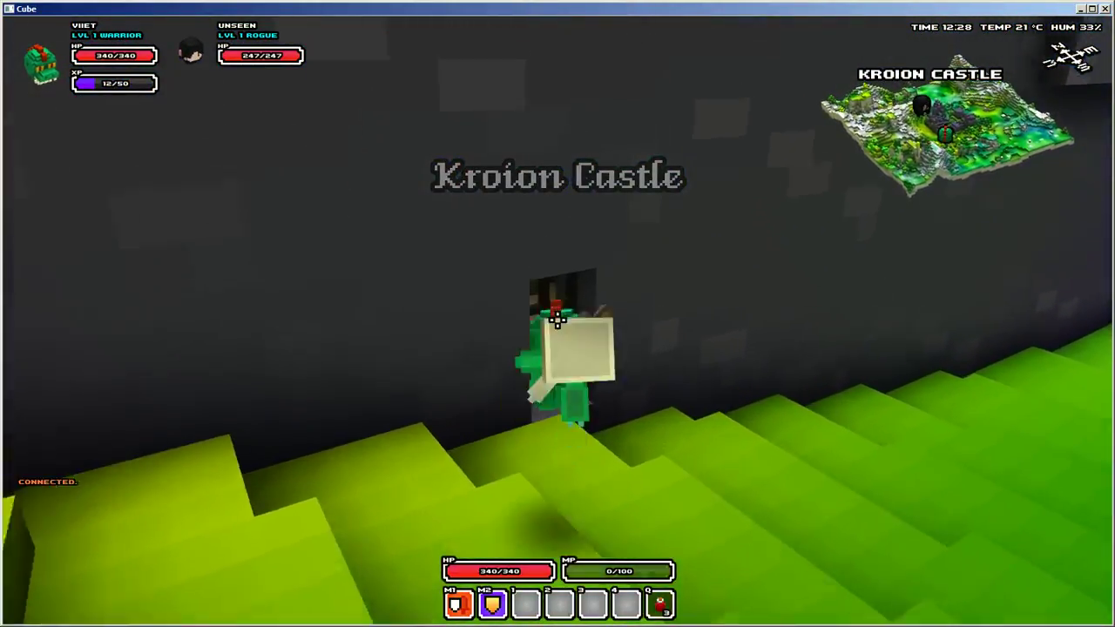